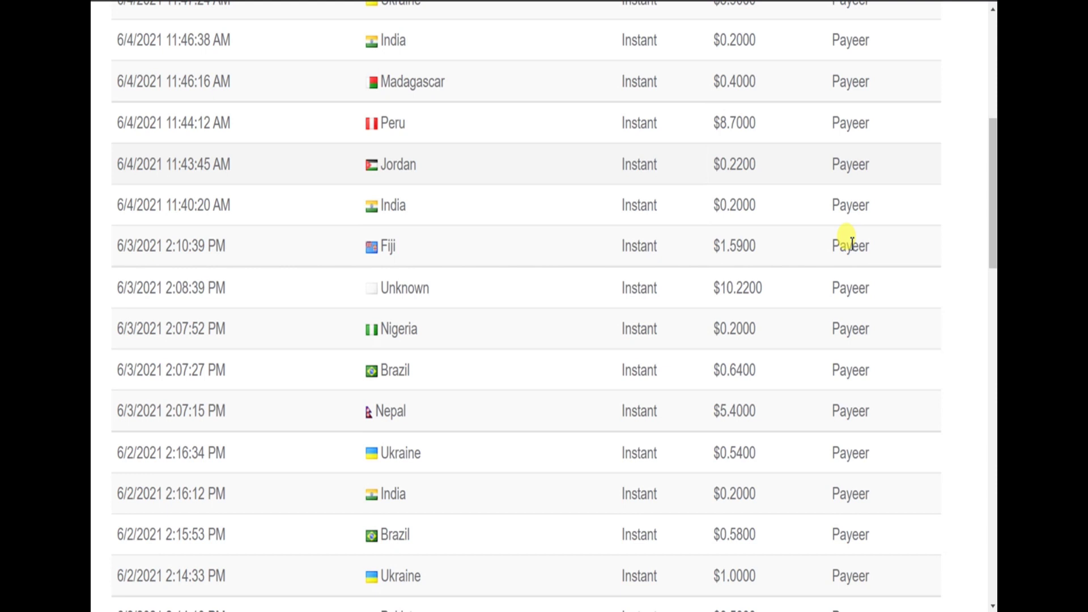
pyautogui.scroll(-1, 851, 243)
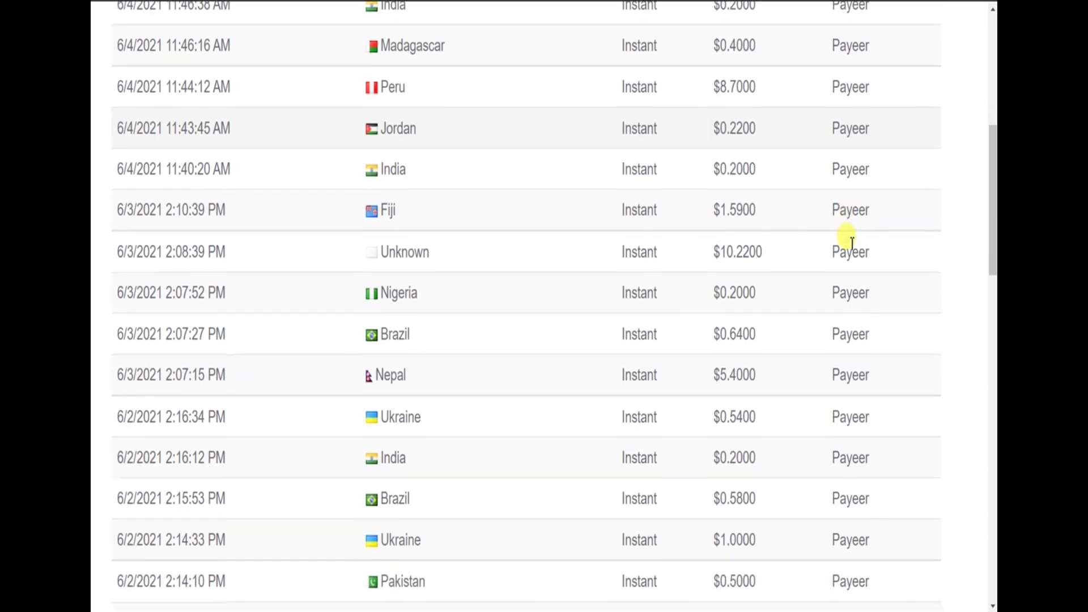
pyautogui.scroll(2, 849, 238)
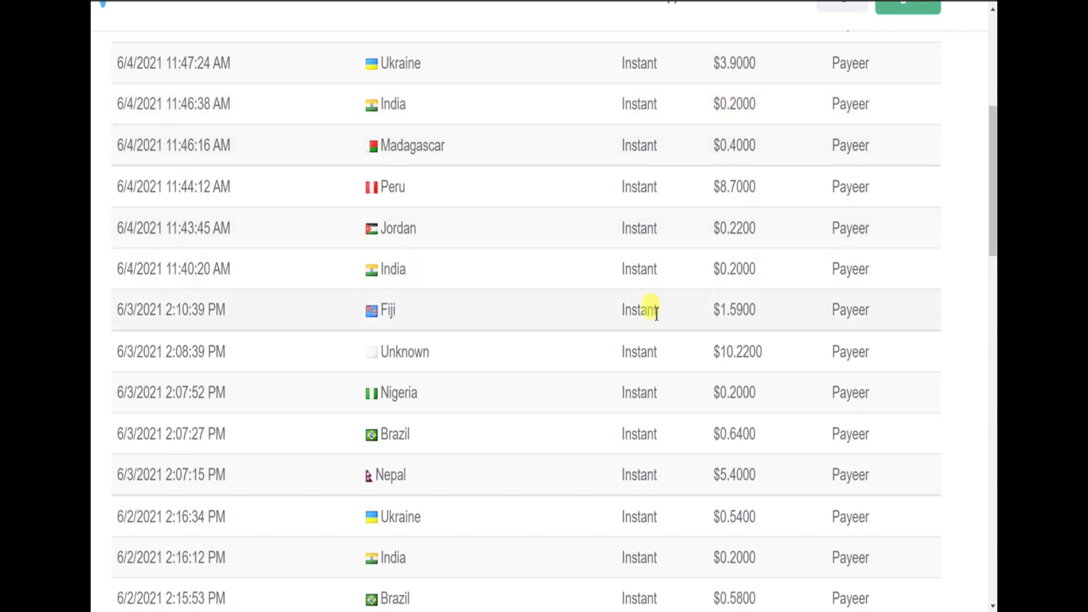
pyautogui.scroll(-5, 651, 309)
pyautogui.scroll(-1, 652, 309)
pyautogui.scroll(-6, 654, 314)
pyautogui.scroll(-2, 656, 313)
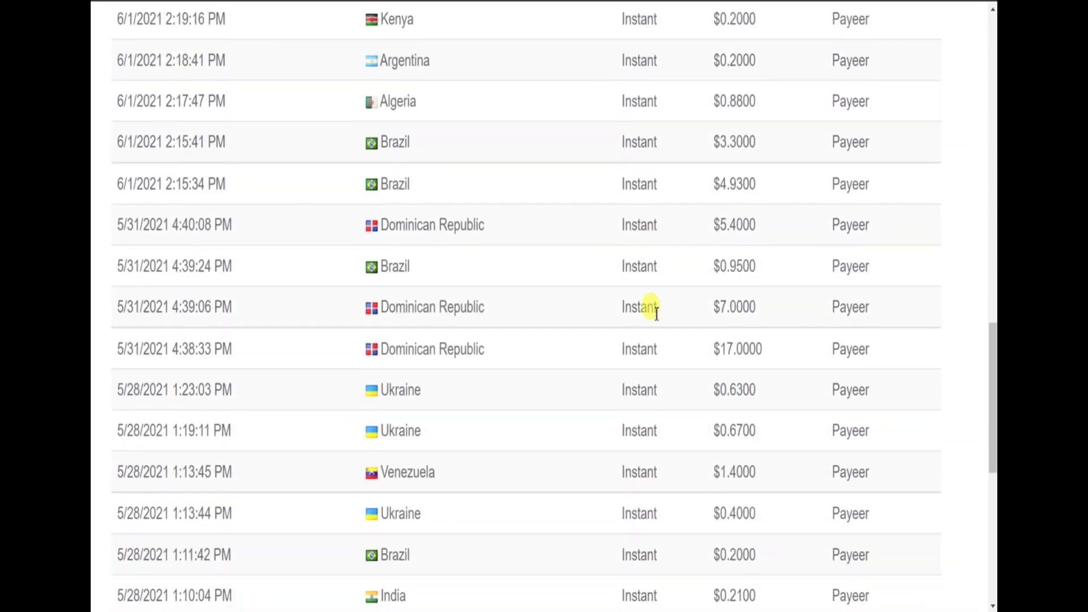
pyautogui.scroll(-5, 655, 313)
pyautogui.scroll(-2, 654, 313)
pyautogui.scroll(-1, 655, 312)
pyautogui.scroll(1, 654, 313)
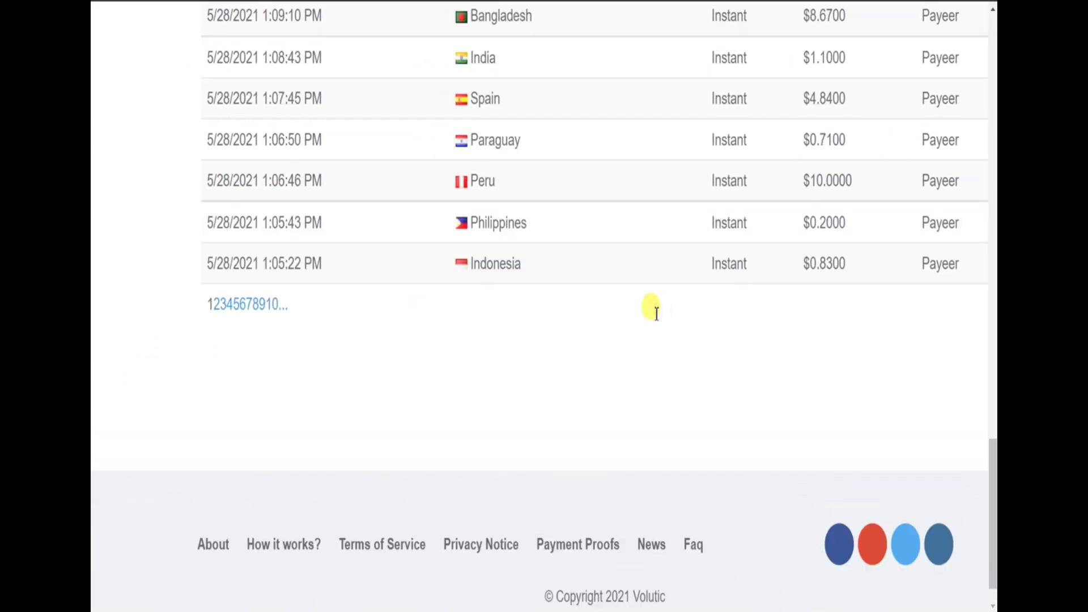
pyautogui.scroll(5, 654, 314)
pyautogui.scroll(3, 655, 314)
pyautogui.scroll(3, 655, 313)
pyautogui.scroll(3, 655, 313)
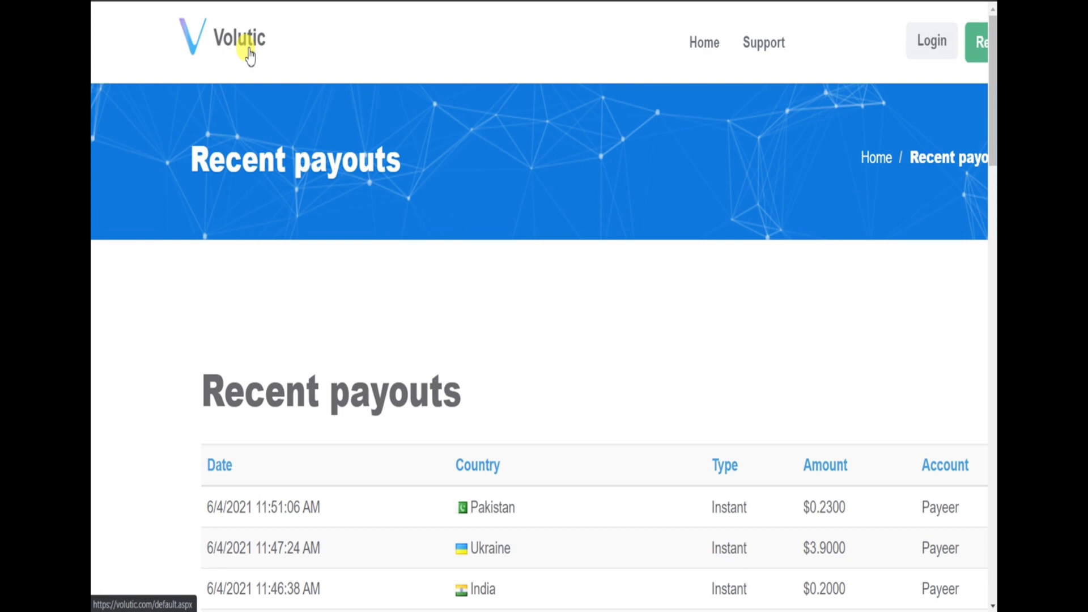
pyautogui.hotkey('ctrl', '-')
pyautogui.hotkey('ctrl', '-')
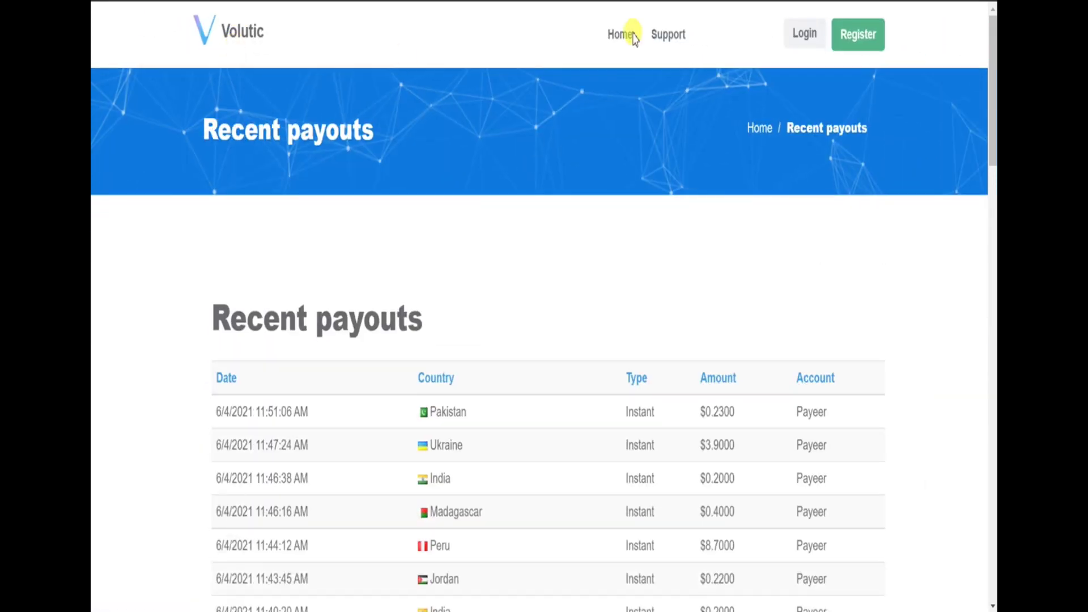
# Visit the registration page, whose sign-up form marks the referrer username as optional, before the homepage returns
pyautogui.click(861, 43)
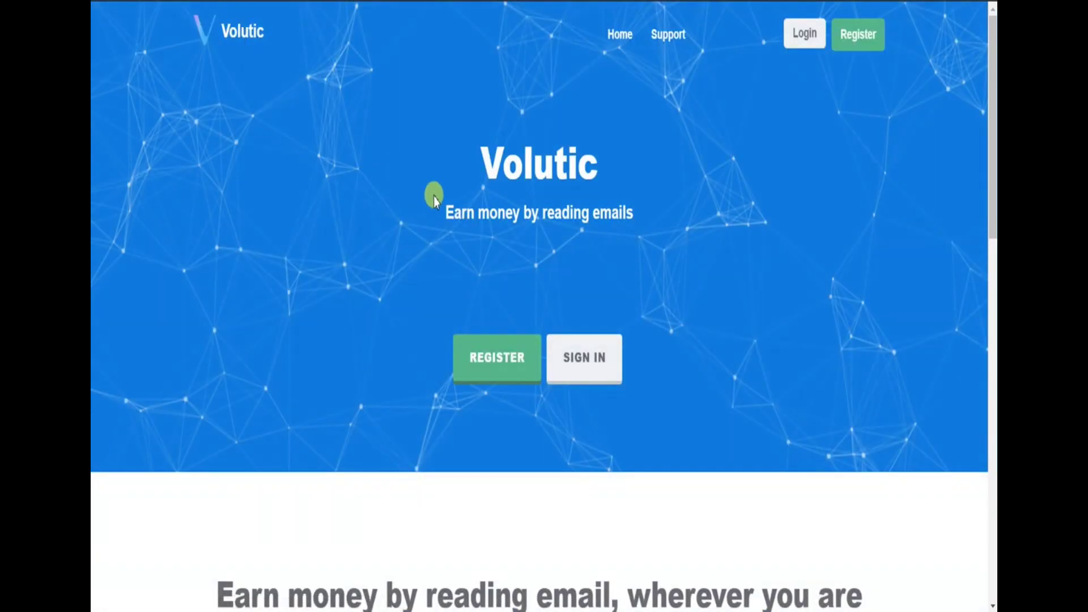
pyautogui.scroll(-5, 435, 197)
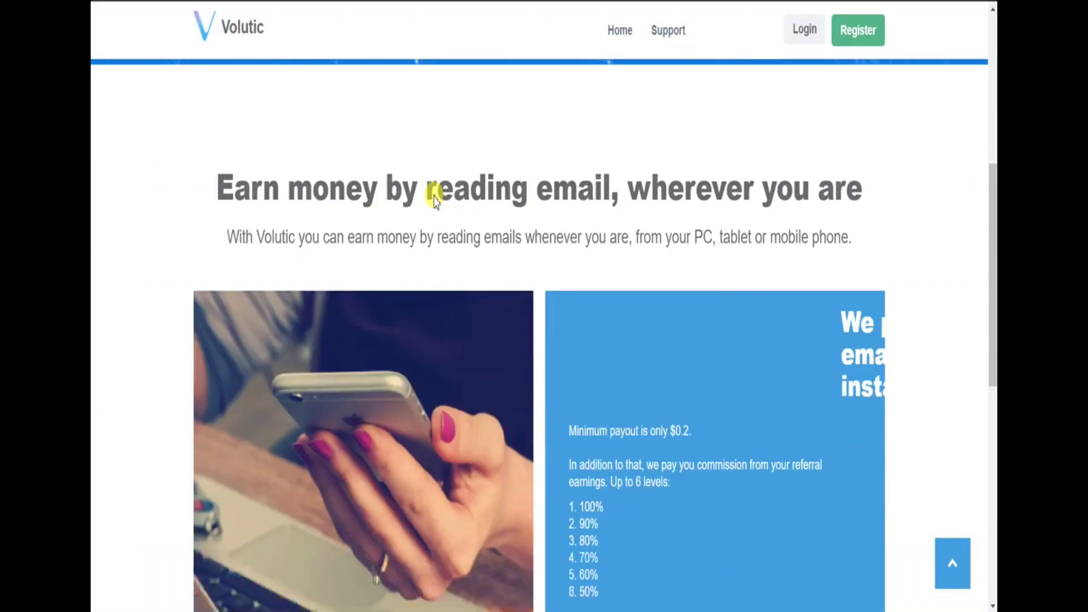
pyautogui.scroll(-2, 535, 263)
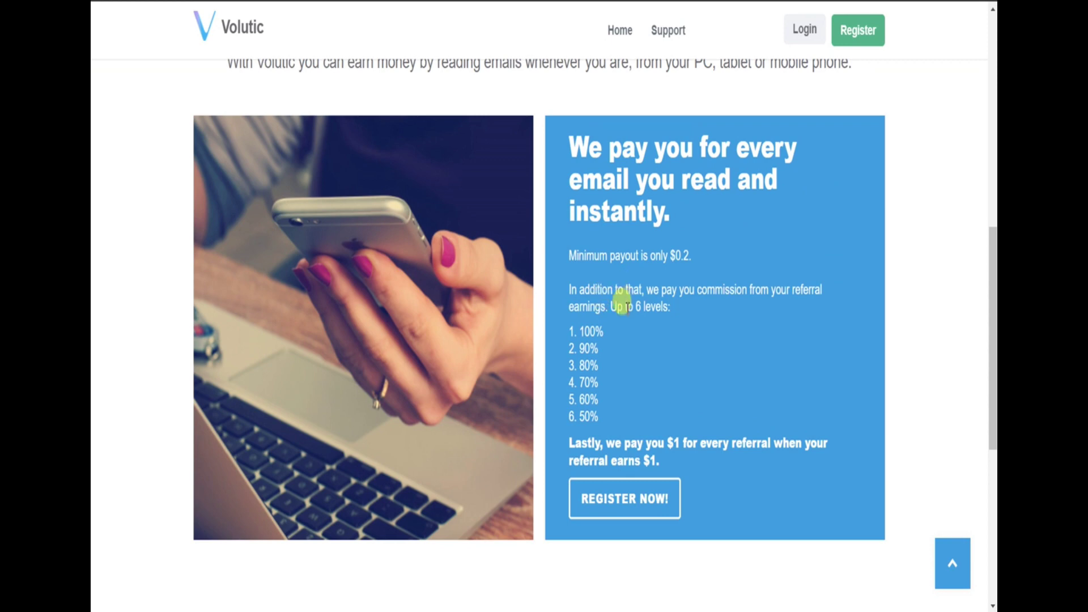
pyautogui.scroll(-1, 610, 410)
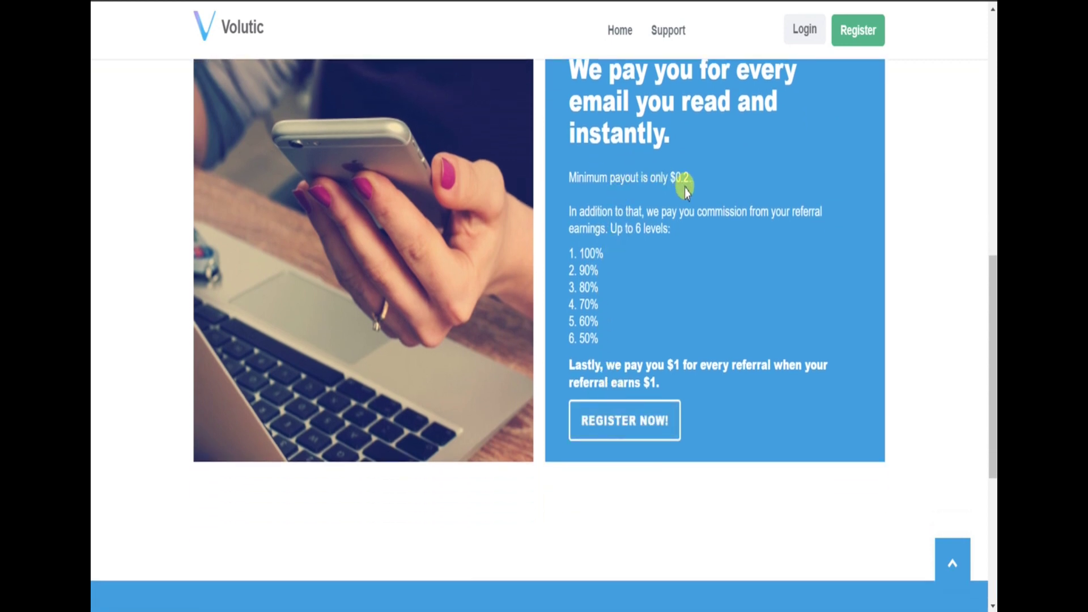
pyautogui.scroll(1, 686, 191)
pyautogui.scroll(-1, 686, 186)
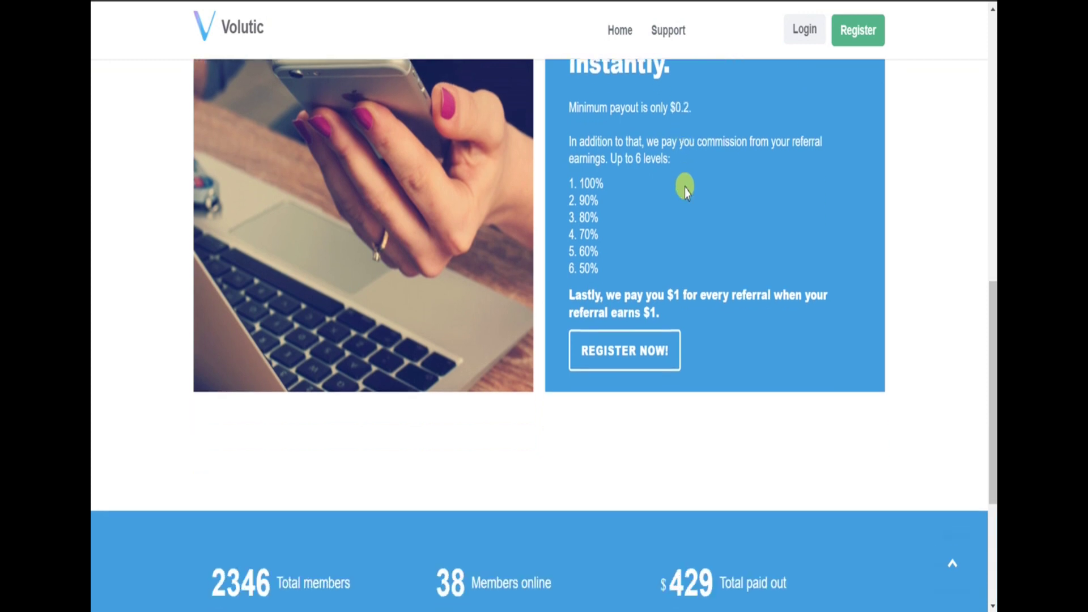
pyautogui.scroll(-1, 686, 187)
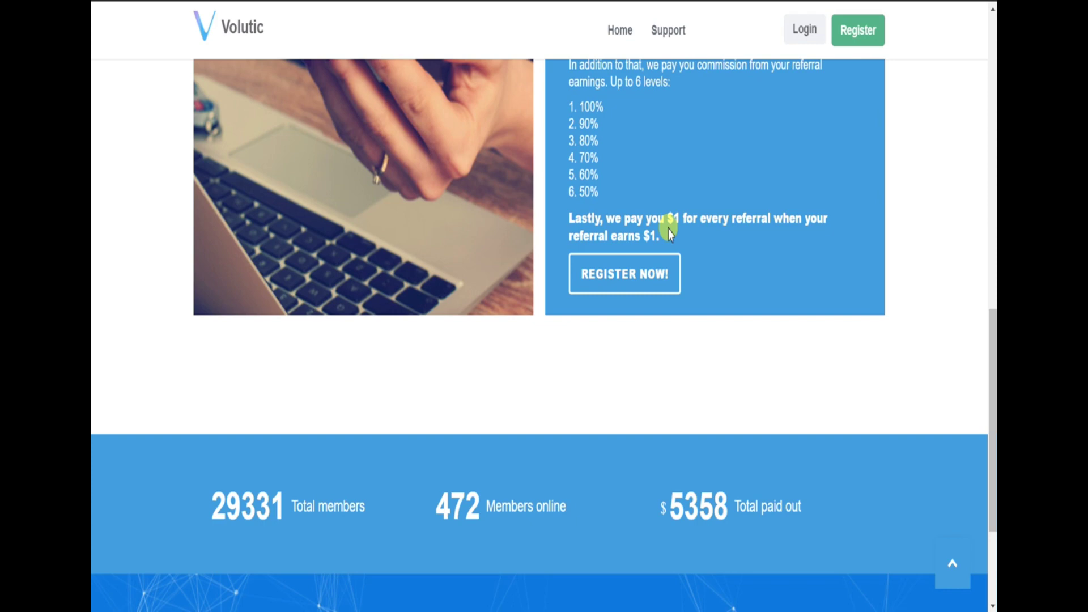
pyautogui.scroll(-1, 669, 236)
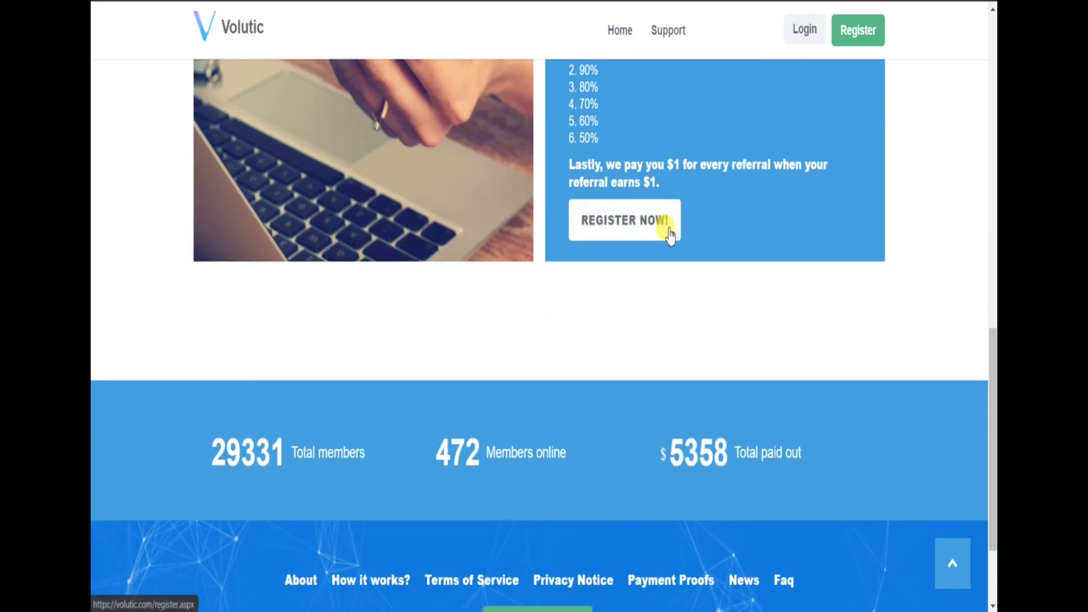
pyautogui.scroll(-1, 670, 236)
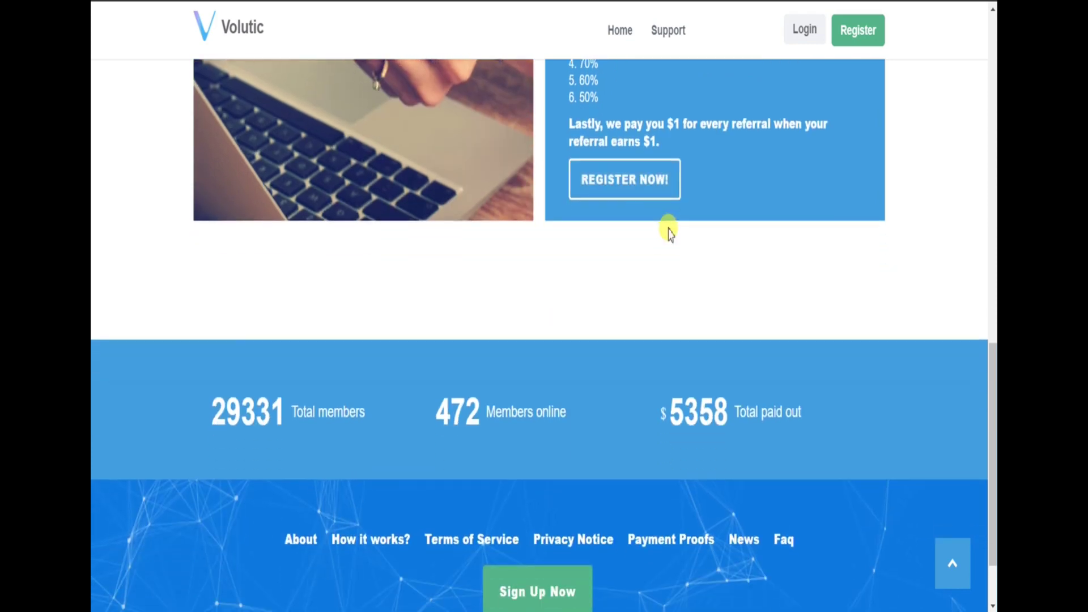
pyautogui.scroll(-2, 669, 236)
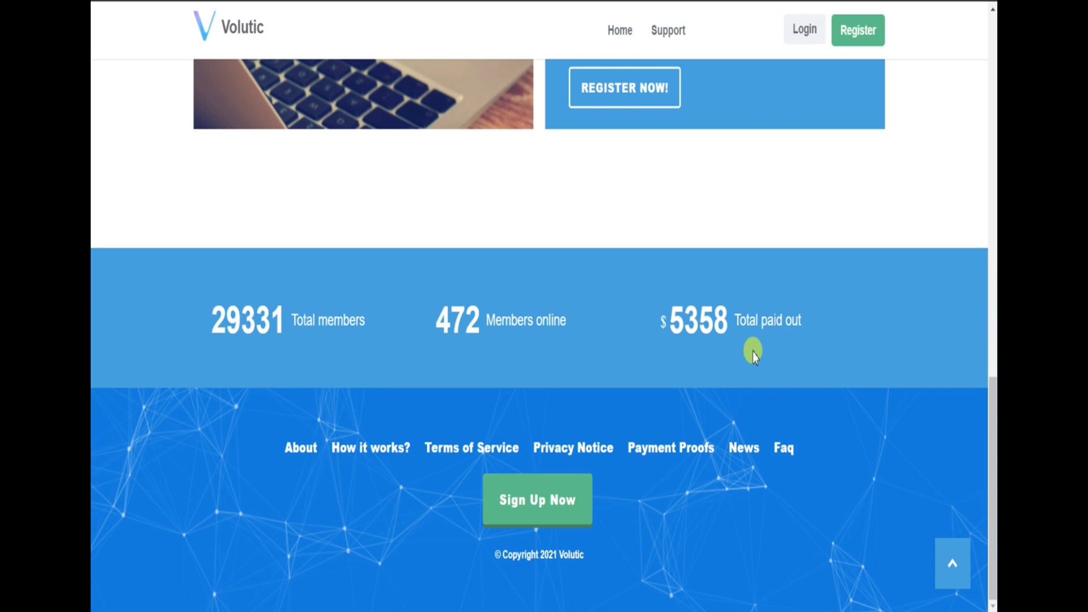
pyautogui.scroll(5, 752, 352)
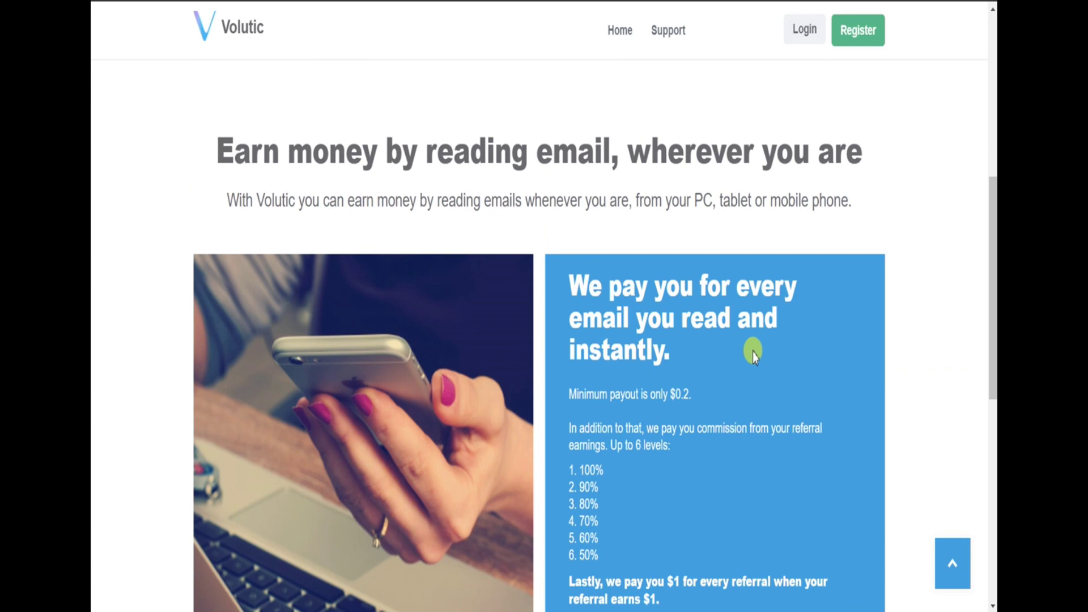
pyautogui.scroll(3, 752, 352)
pyautogui.scroll(2, 753, 353)
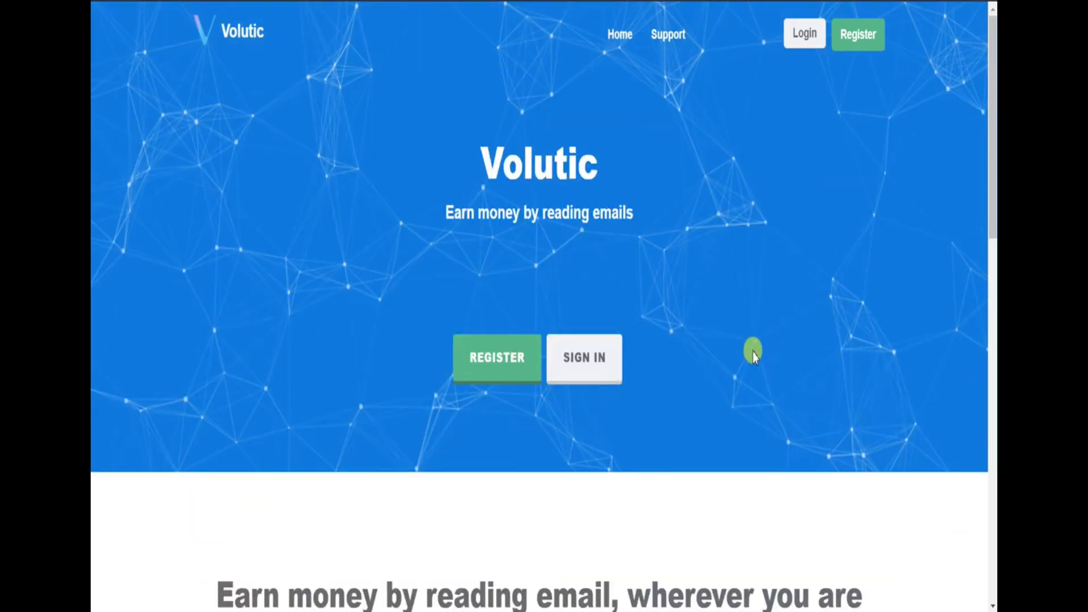